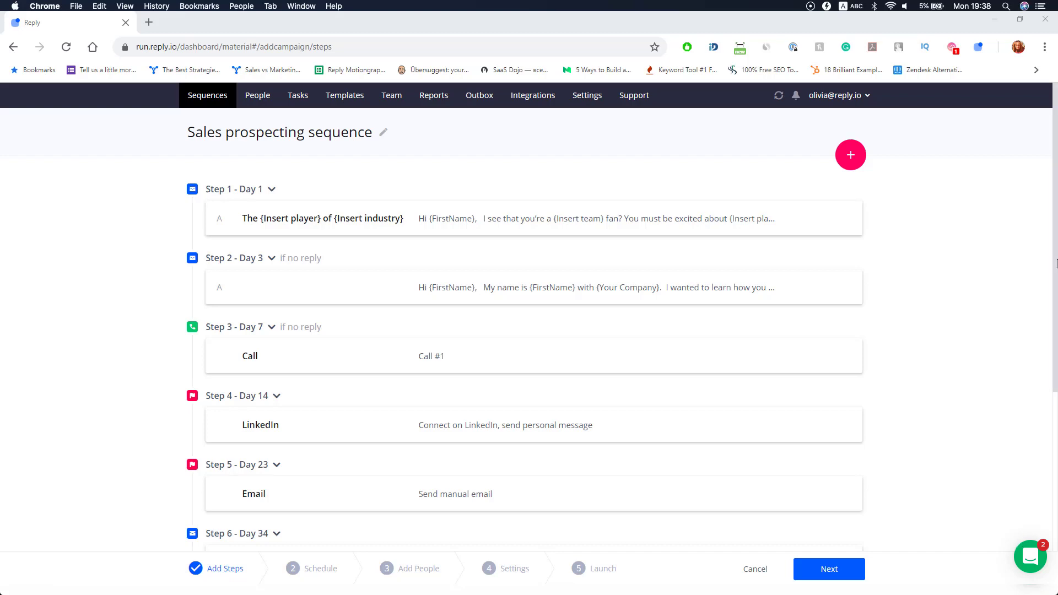
# Scroll down through the example sales prospecting sequence's steps
pyautogui.moveTo(1056, 256); pyautogui.dragTo(1056, 420)
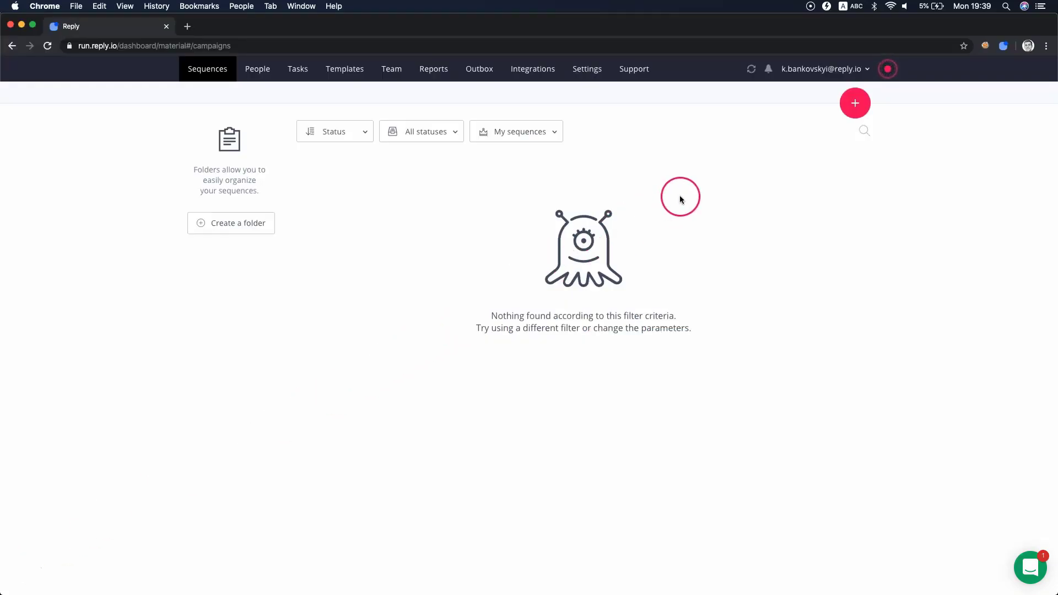
pyautogui.click(852, 112)
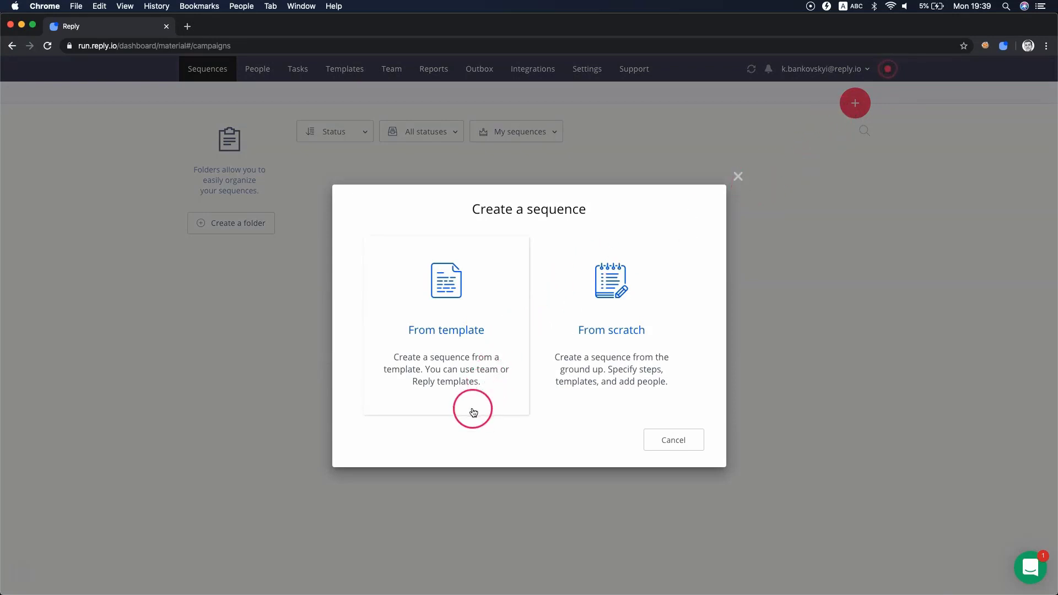
pyautogui.click(454, 379)
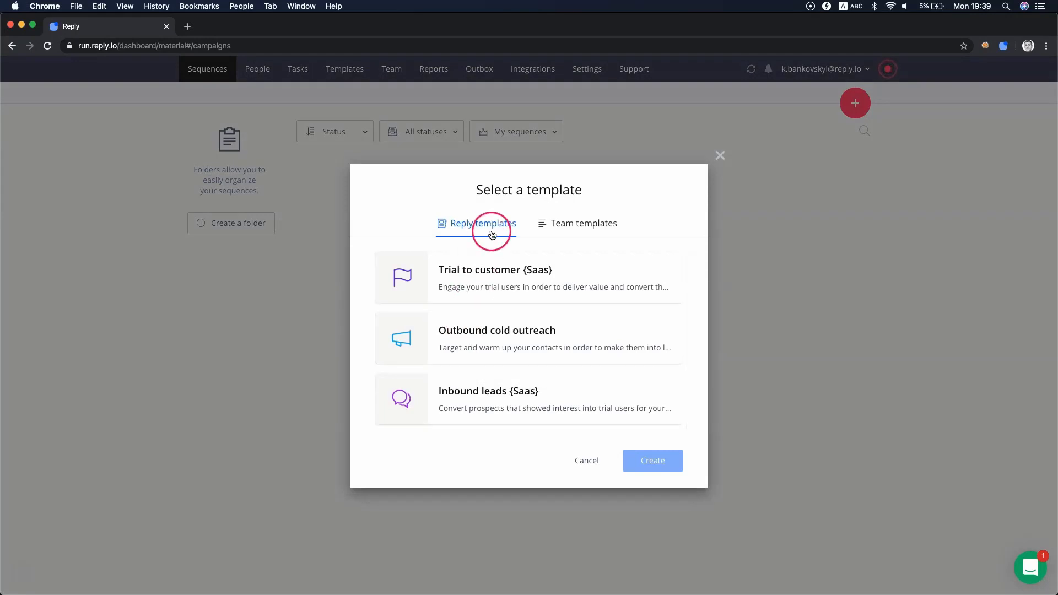
pyautogui.click(576, 226)
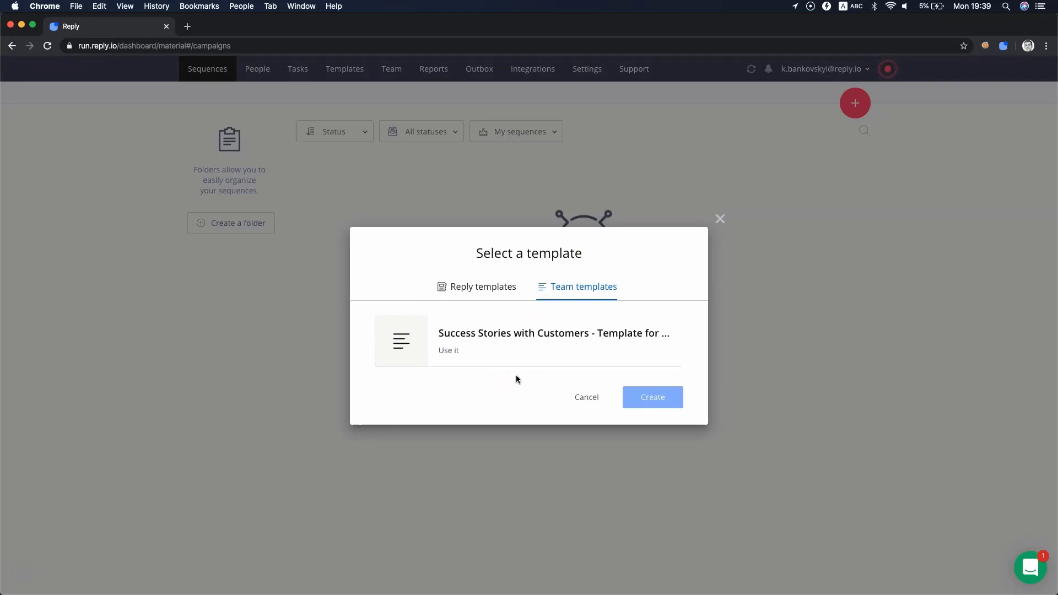
# Drop the template option and start a new sequence from scratch
pyautogui.click(583, 395)
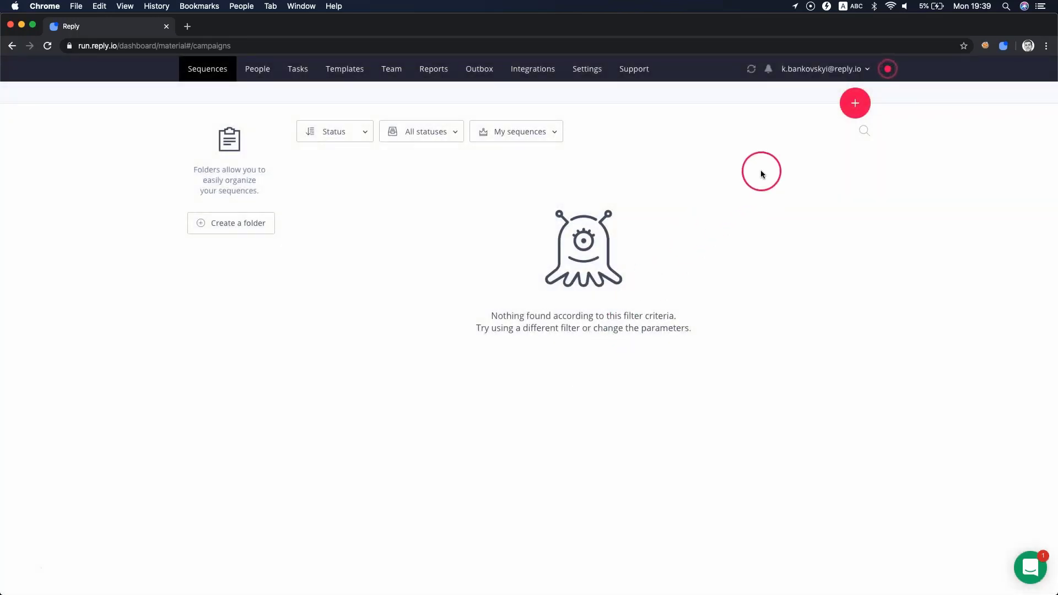
pyautogui.click(853, 104)
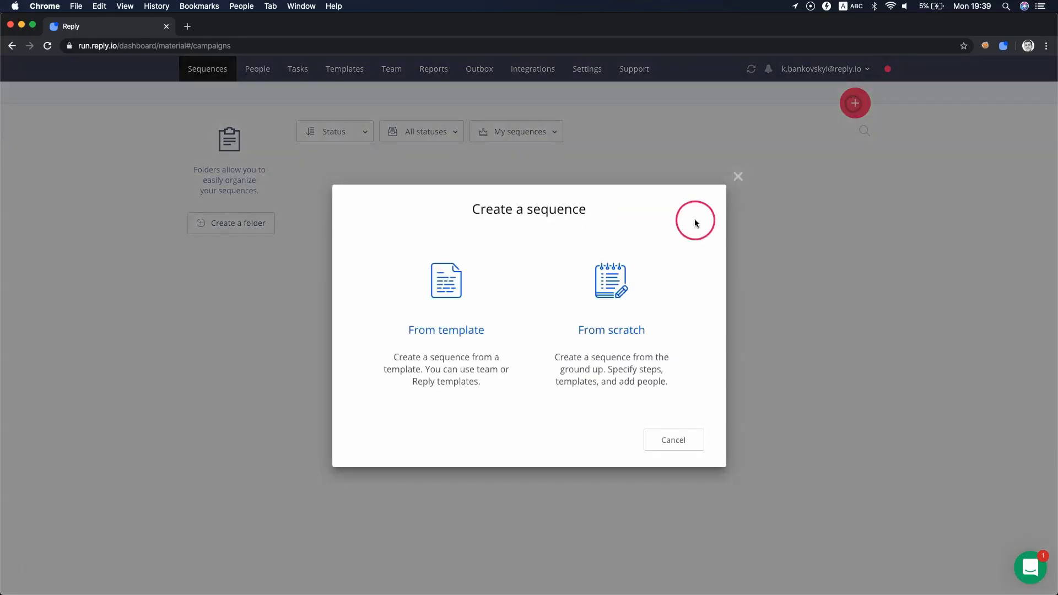
pyautogui.click(610, 330)
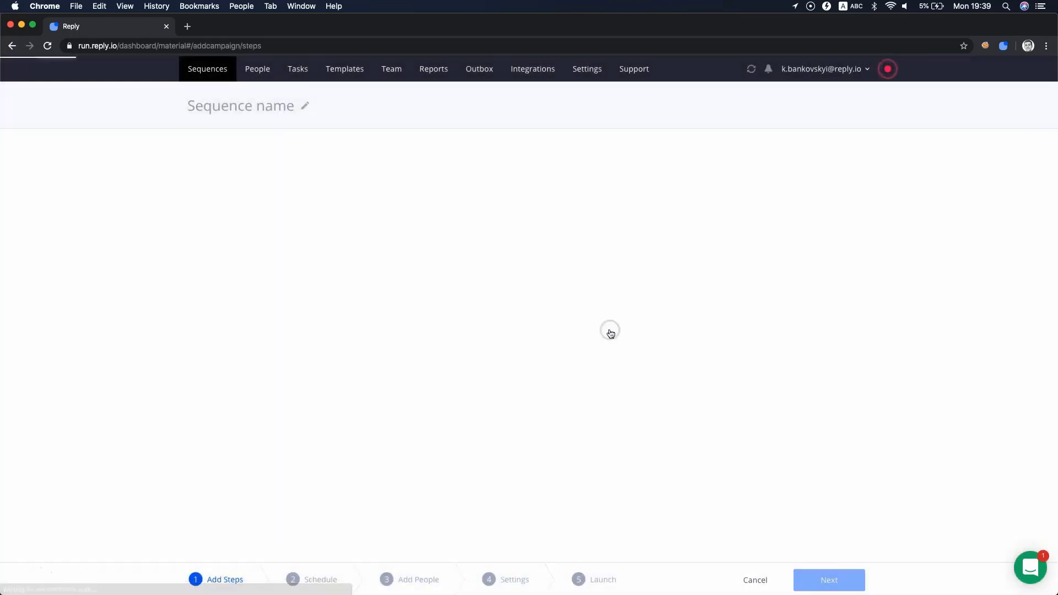
pyautogui.click(573, 318)
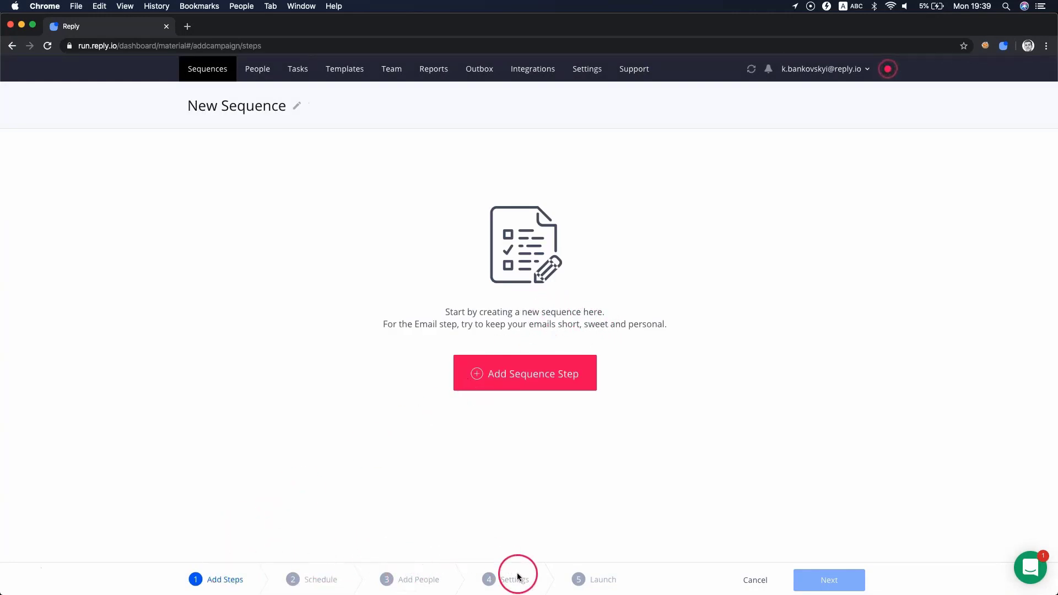
# Rename the new sequence to 'Outbound sales - SaaS US'
pyautogui.click(259, 105)
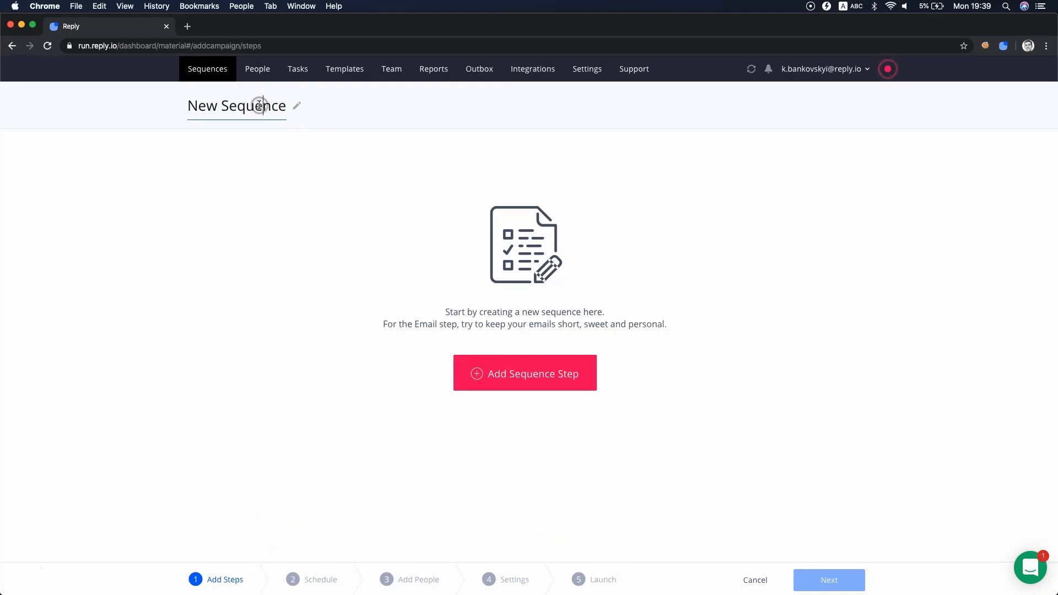
pyautogui.press('super+a')
pyautogui.write('Outbound sales - SaaS US')
pyautogui.click(269, 224)
pyautogui.click(505, 366)
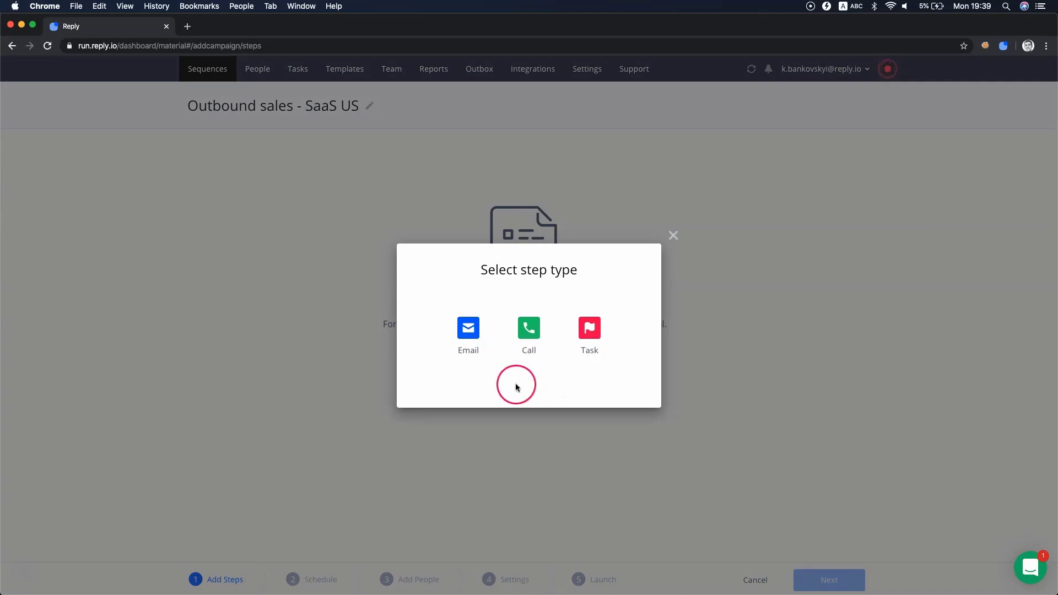
# Add a Day 1 email step from the 'Best person to speak' template
pyautogui.click(471, 353)
pyautogui.click(232, 240)
pyautogui.write('perso')
pyautogui.click(236, 278)
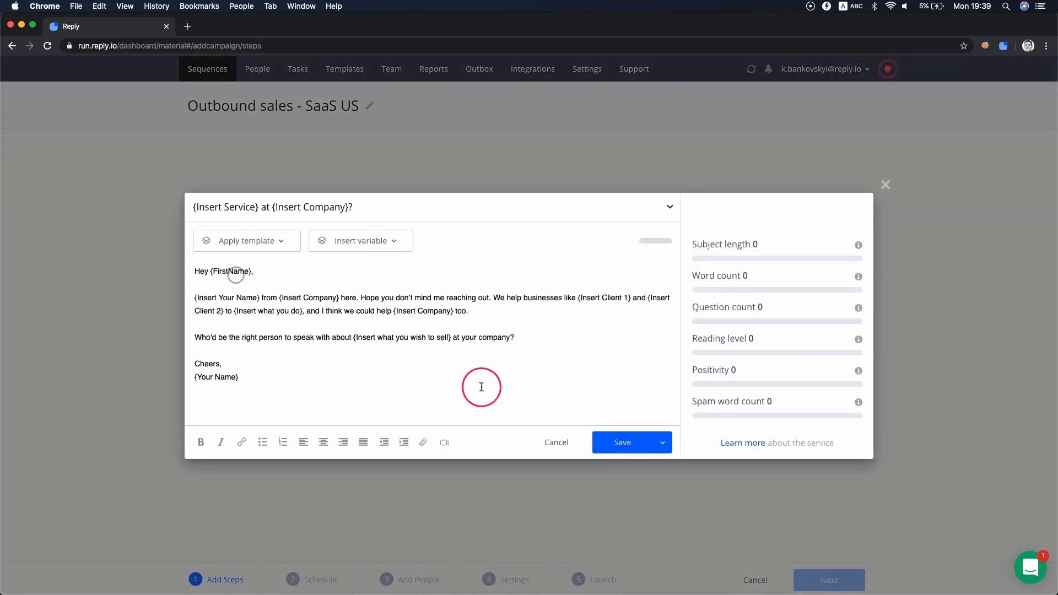
pyautogui.click(620, 443)
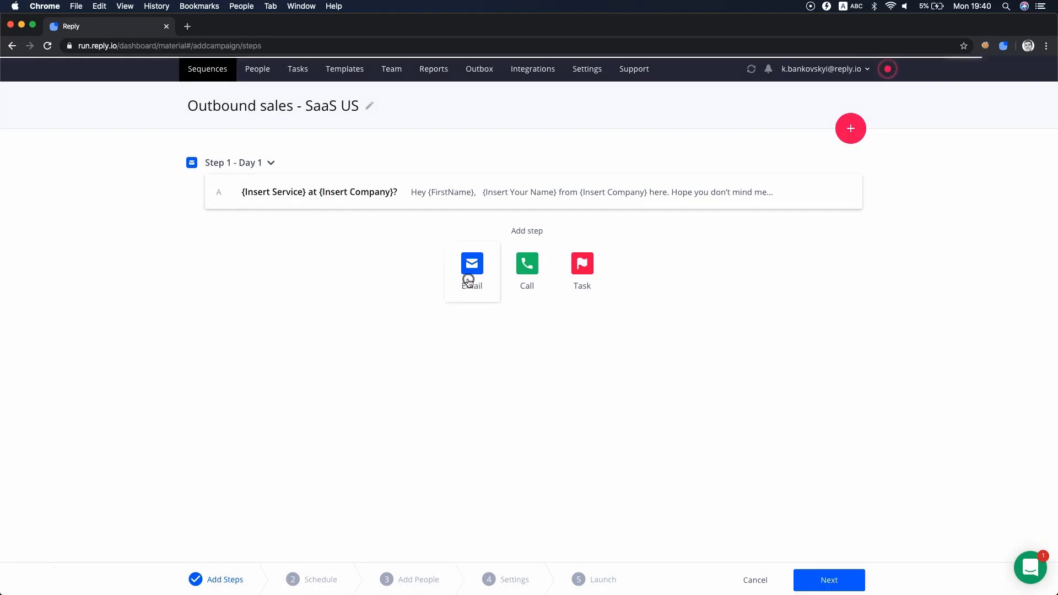
# Add a second email step from the Event follow-up template as step 2
pyautogui.click(469, 273)
pyautogui.click(259, 242)
pyautogui.write('foll')
pyautogui.click(255, 278)
pyautogui.click(252, 209)
pyautogui.click(532, 400)
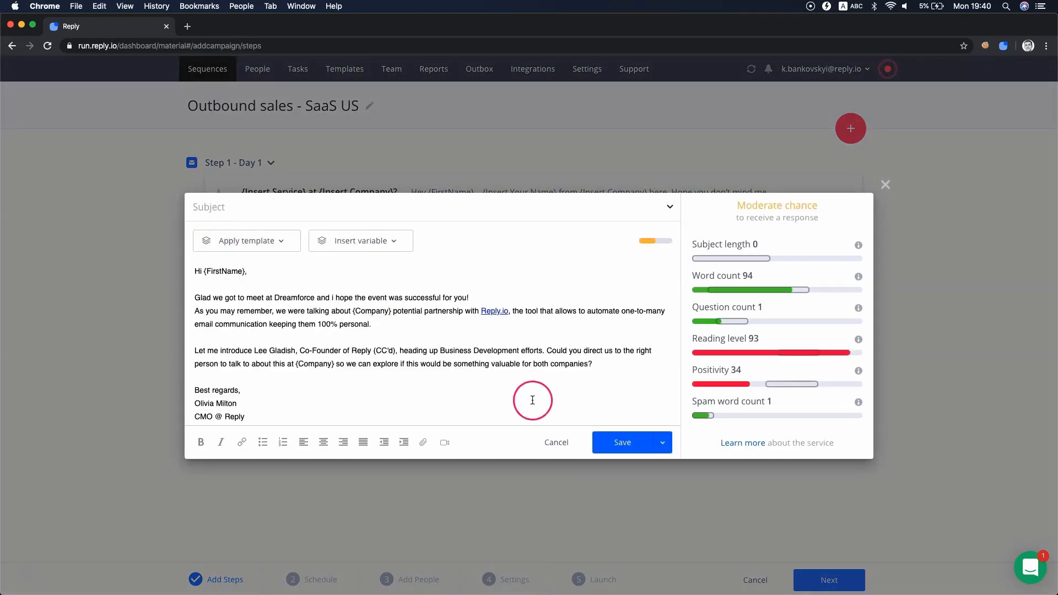
pyautogui.click(629, 451)
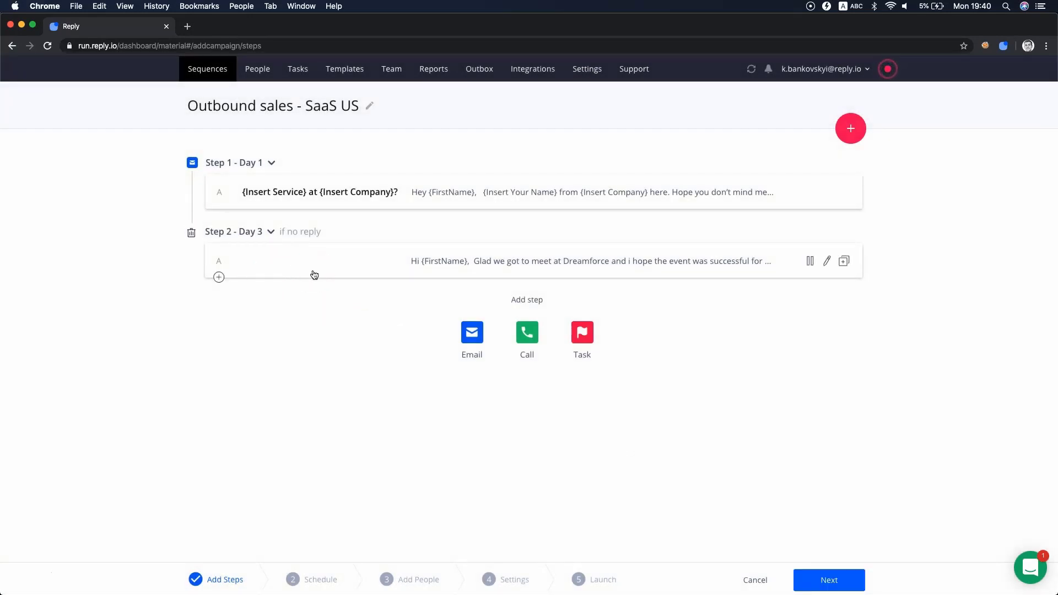
# Change the follow-up email step's delay so it sends on Day 4
pyautogui.click(272, 232)
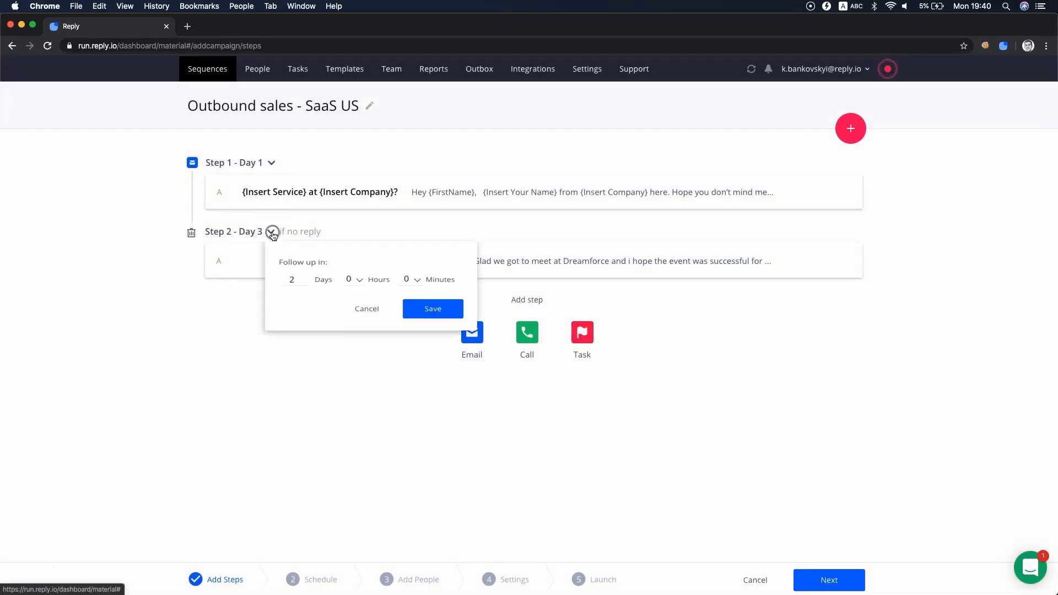
pyautogui.click(306, 285)
pyautogui.click(428, 319)
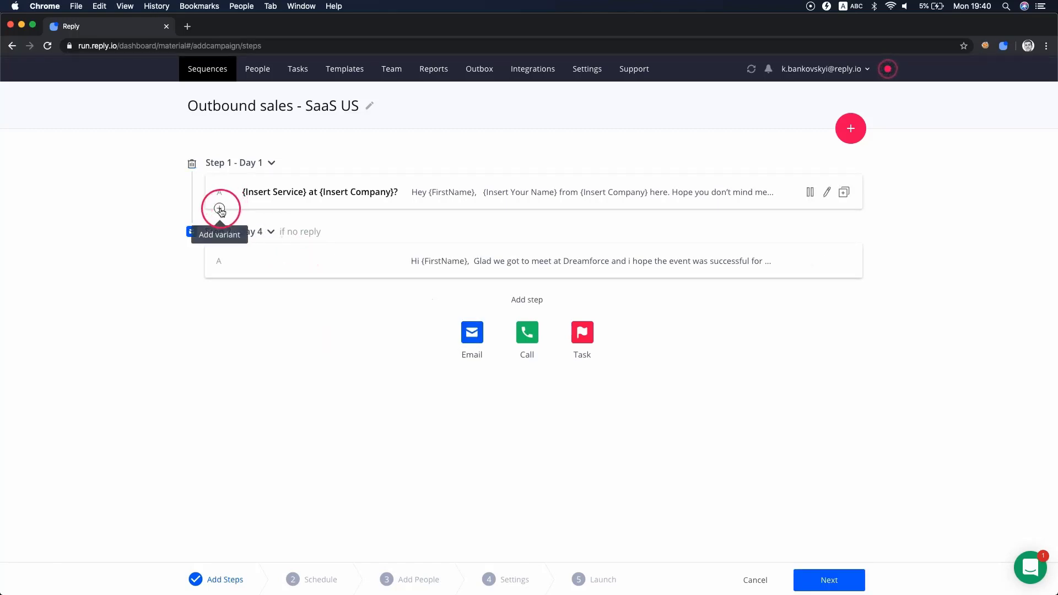
# Add a B variant to the Step 1 email from the Personalized demo template
pyautogui.click(219, 212)
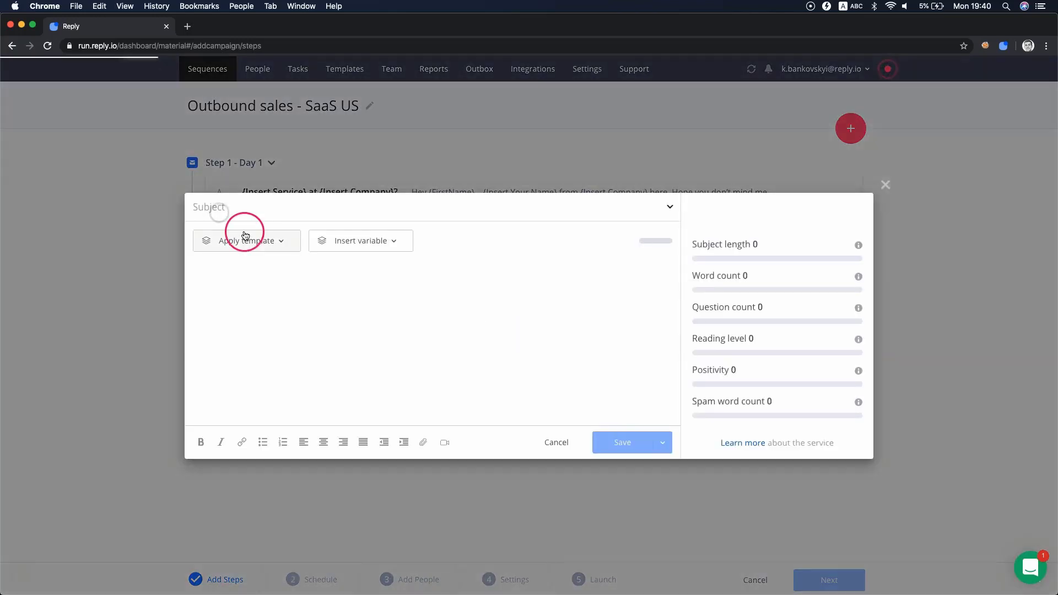
pyautogui.click(243, 241)
pyautogui.write('pe')
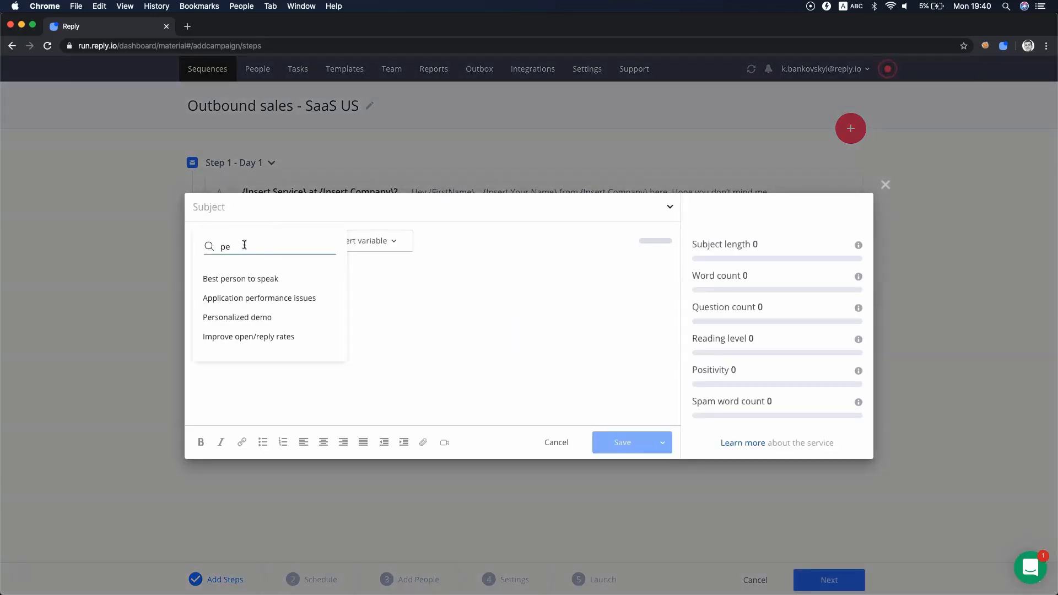
pyautogui.click(243, 317)
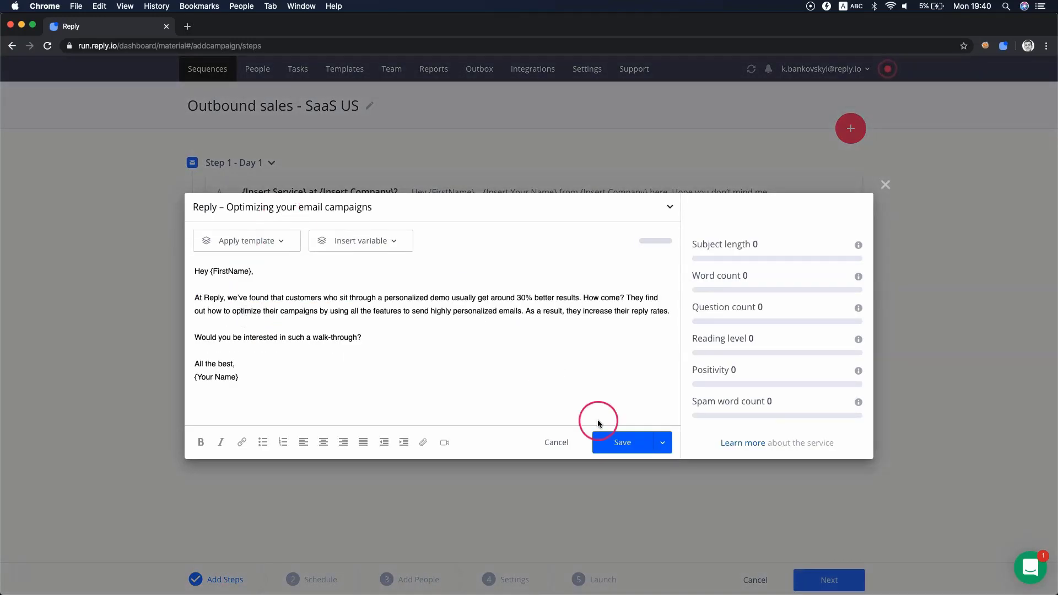
pyautogui.click(601, 438)
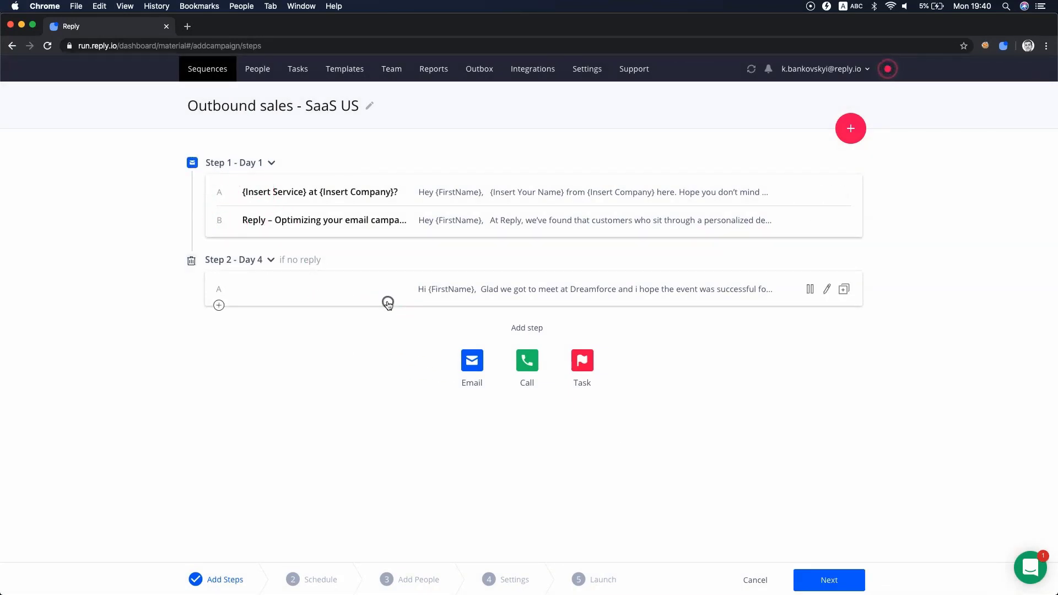
pyautogui.moveTo(387, 305); pyautogui.dragTo(393, 277)
# Add a Day 8 call step noted 'Call to a prospect to discuss the offer'
pyautogui.click(511, 347)
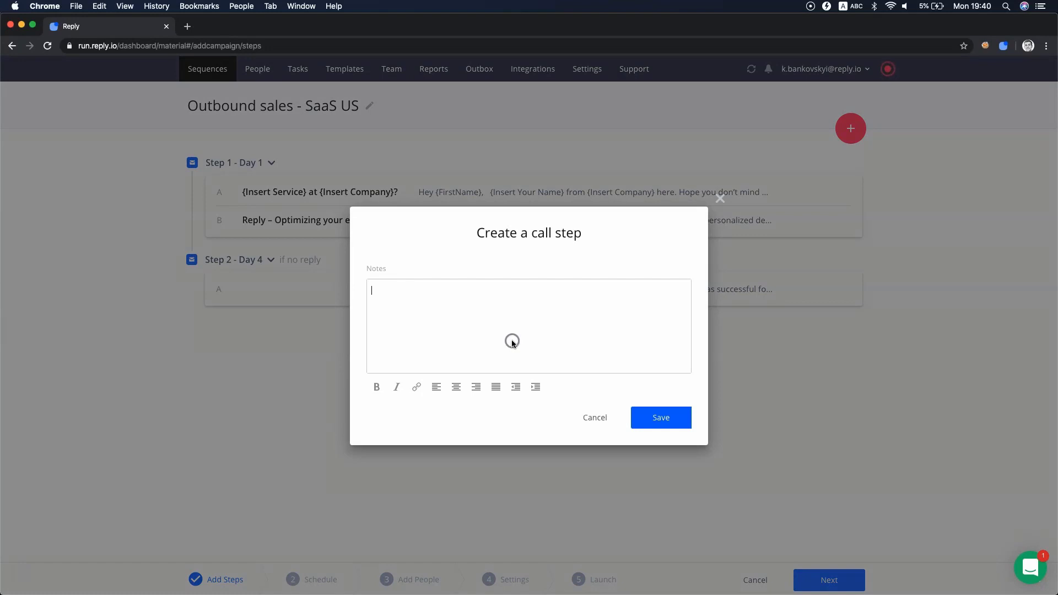
pyautogui.click(472, 326)
pyautogui.write('Call to a prospect to d')
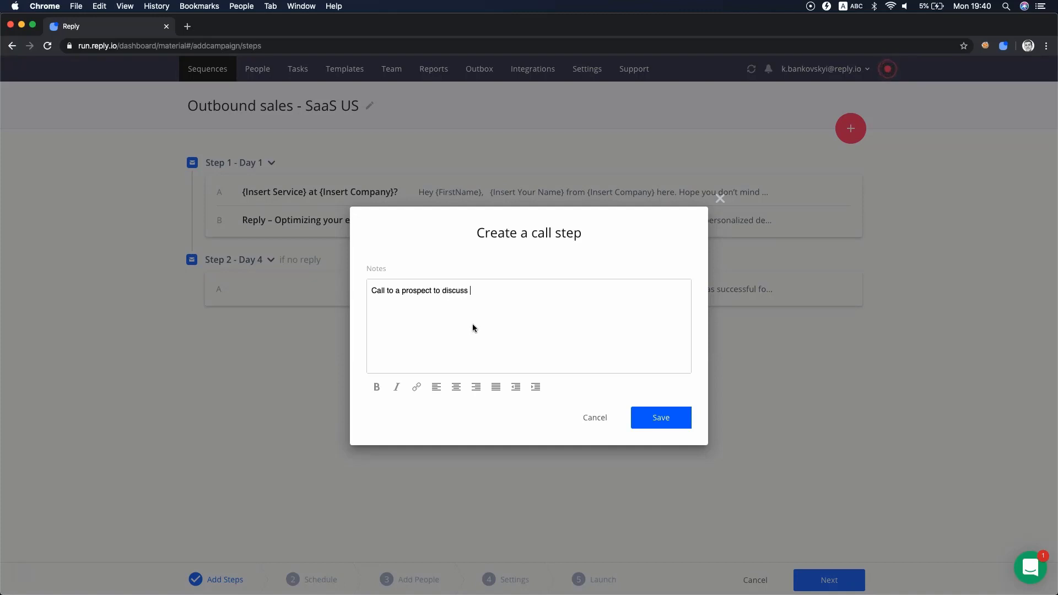
pyautogui.write('iscuss the offer')
pyautogui.click(633, 418)
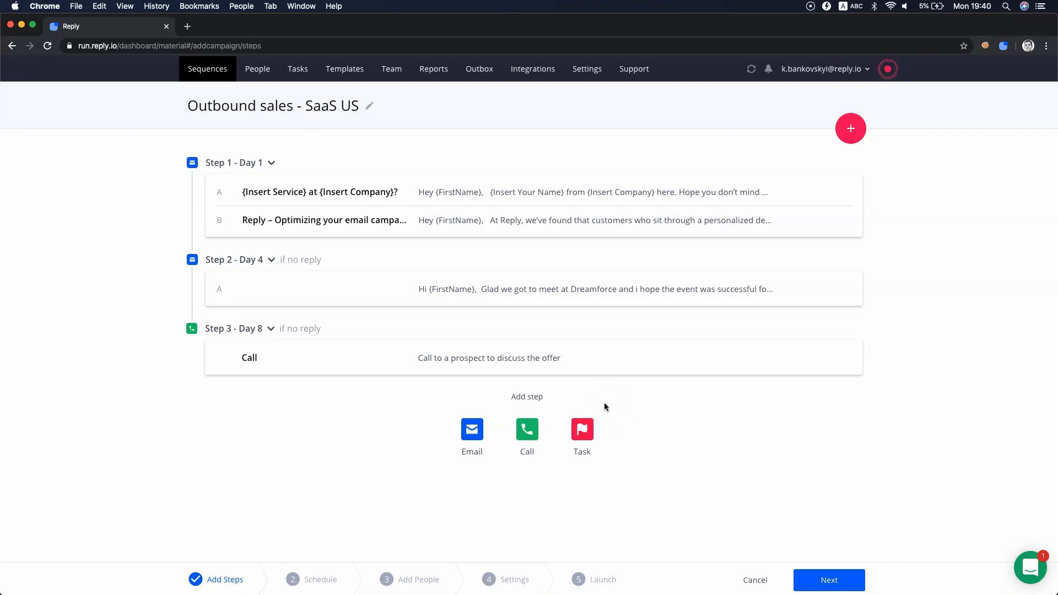
# Add a Day 15 Meeting task described 'Book a meeting'
pyautogui.click(603, 408)
pyautogui.click(602, 412)
pyautogui.write('Book a meeting')
pyautogui.click(461, 229)
pyautogui.click(496, 332)
pyautogui.click(660, 427)
# Add a Day 24 LinkedIn task to connect with the prospect
pyautogui.click(591, 498)
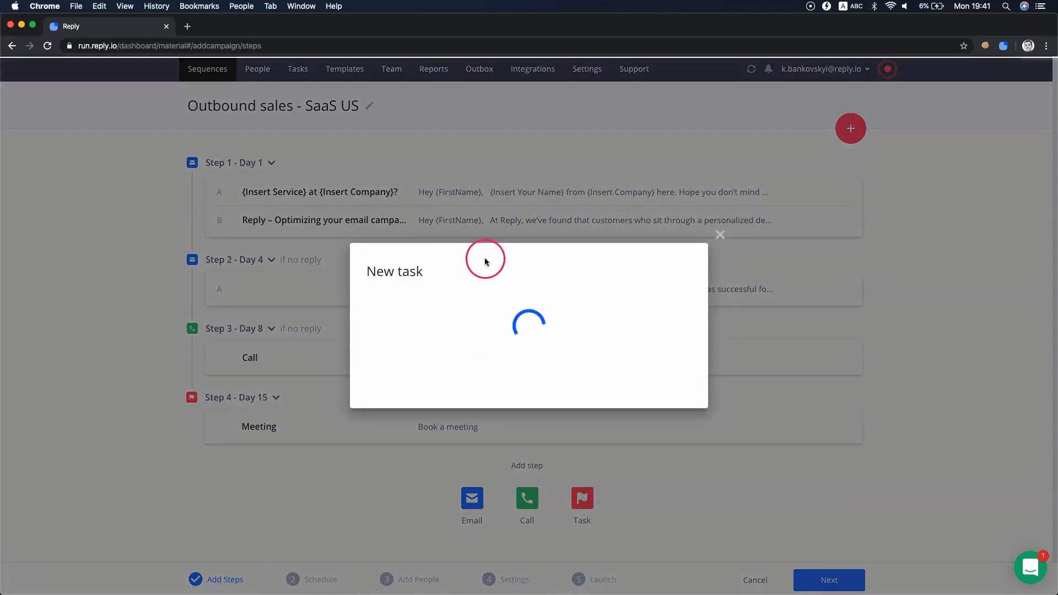
pyautogui.click(463, 223)
pyautogui.click(481, 312)
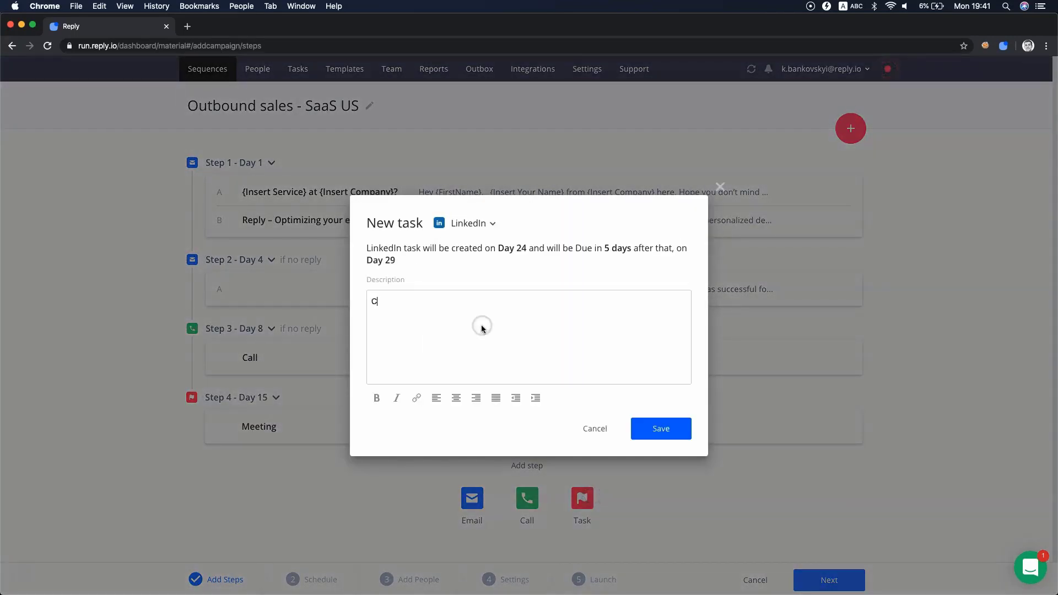
pyautogui.click(649, 438)
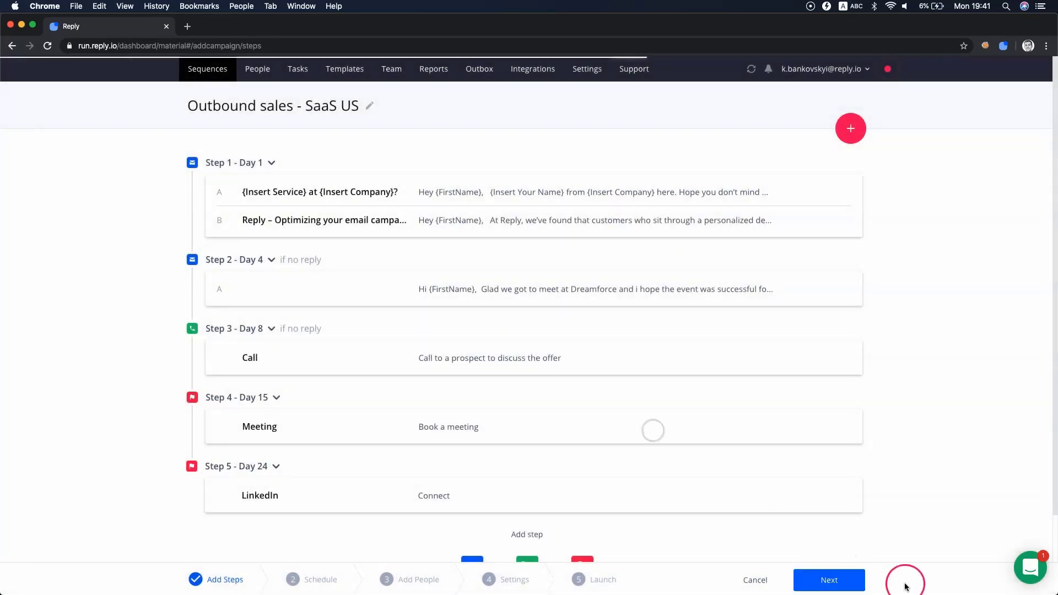
# Move to the Schedule stage, keeping the Monday–Friday Default schedule
pyautogui.click(864, 582)
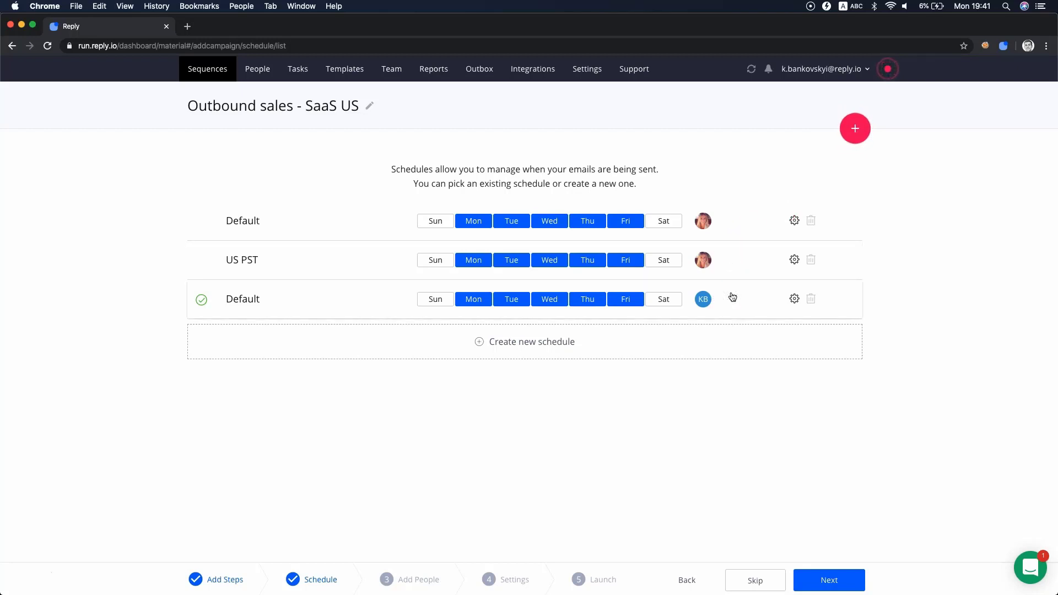
# Import the 17 contacts from the contacts CSV file, accepting the attribute mapping
pyautogui.click(824, 581)
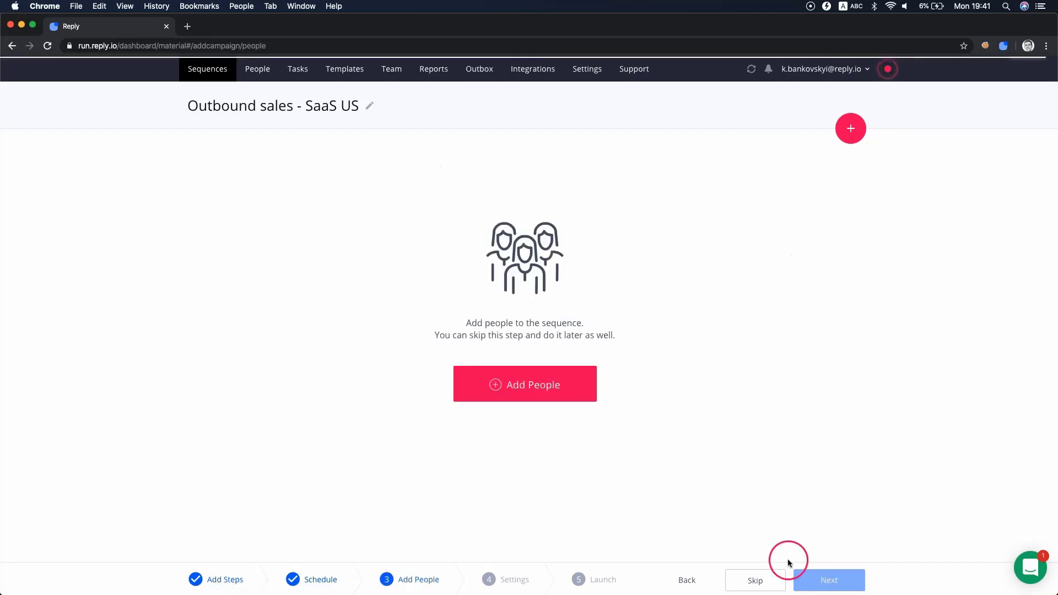
pyautogui.click(553, 397)
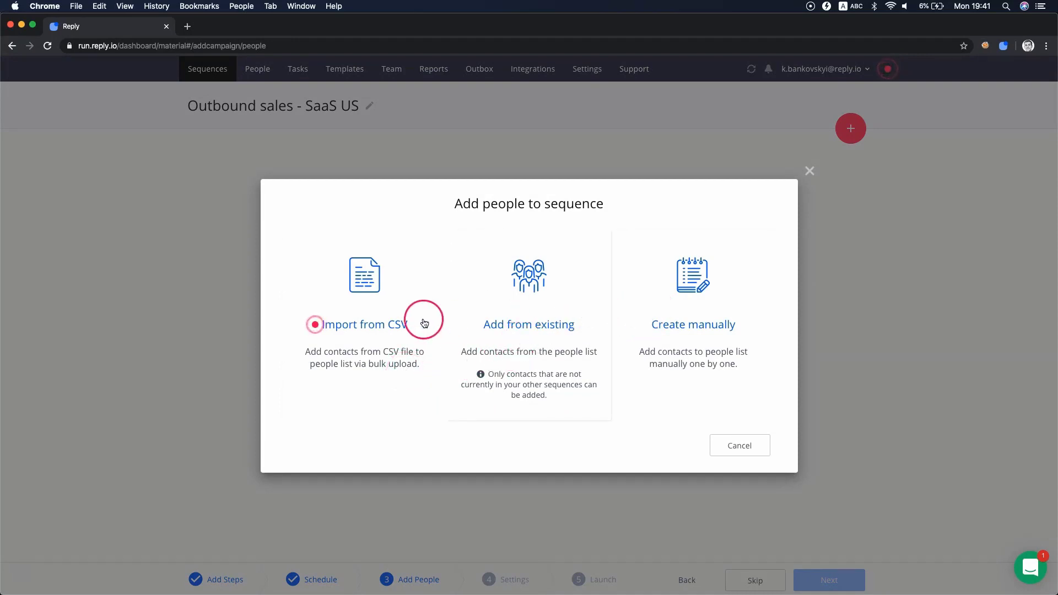
pyautogui.click(377, 325)
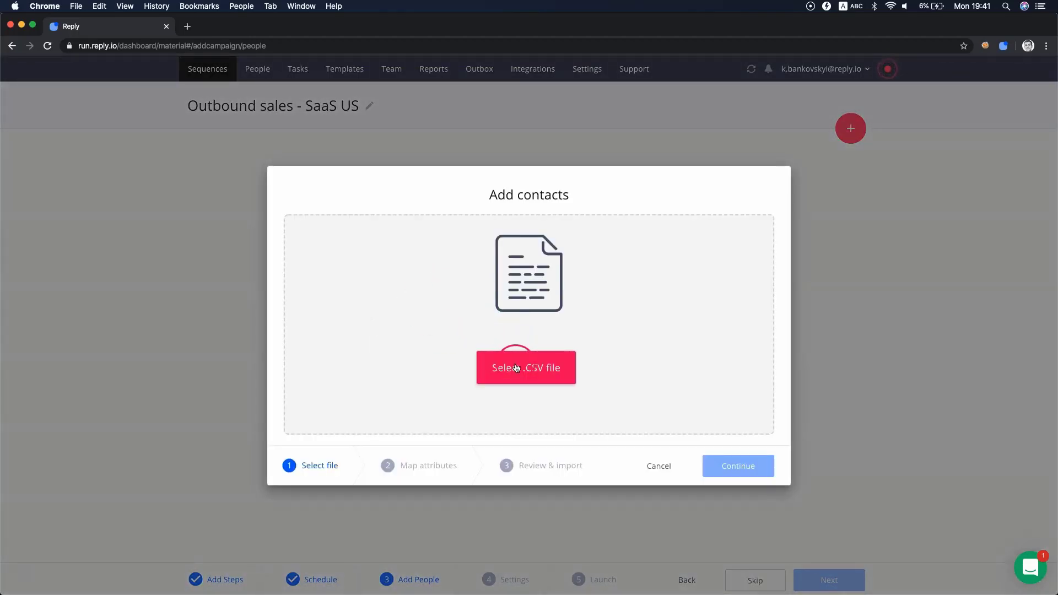
pyautogui.click(516, 367)
pyautogui.doubleClick(454, 102)
pyautogui.scroll(-5, 633, 382)
pyautogui.scroll(5, 668, 402)
pyautogui.click(719, 468)
pyautogui.click(738, 466)
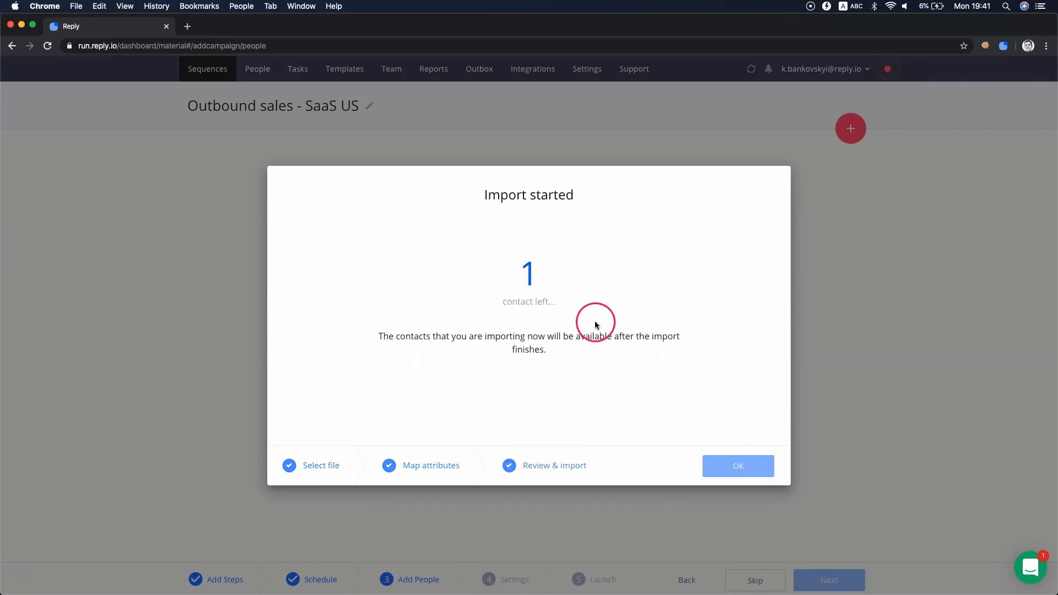
# Review the General settings, then reach the launch summary: 5 steps, 17 people, 24 days
pyautogui.click(726, 472)
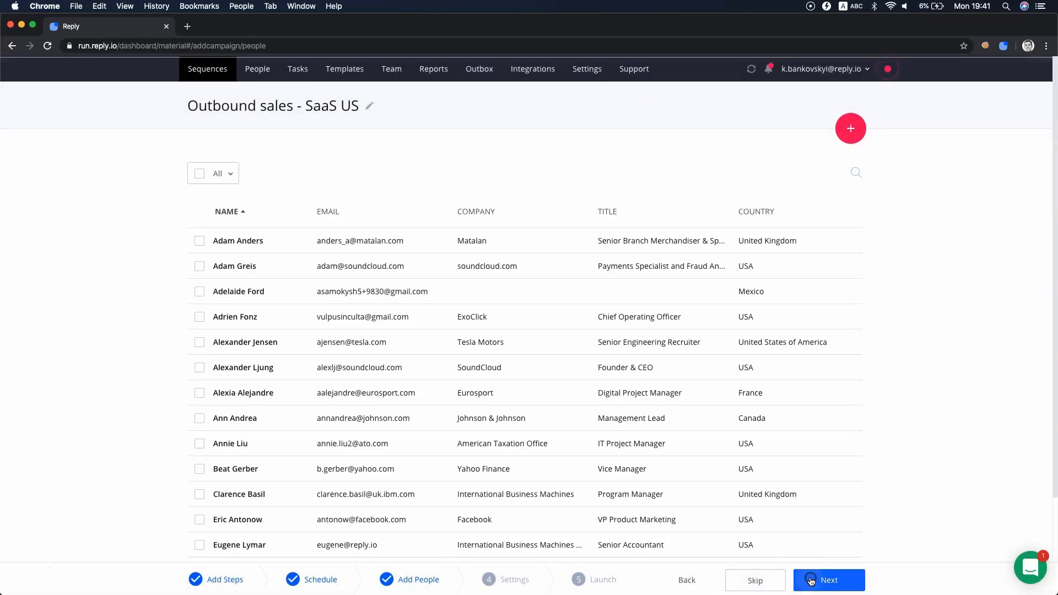
pyautogui.click(810, 579)
pyautogui.click(547, 226)
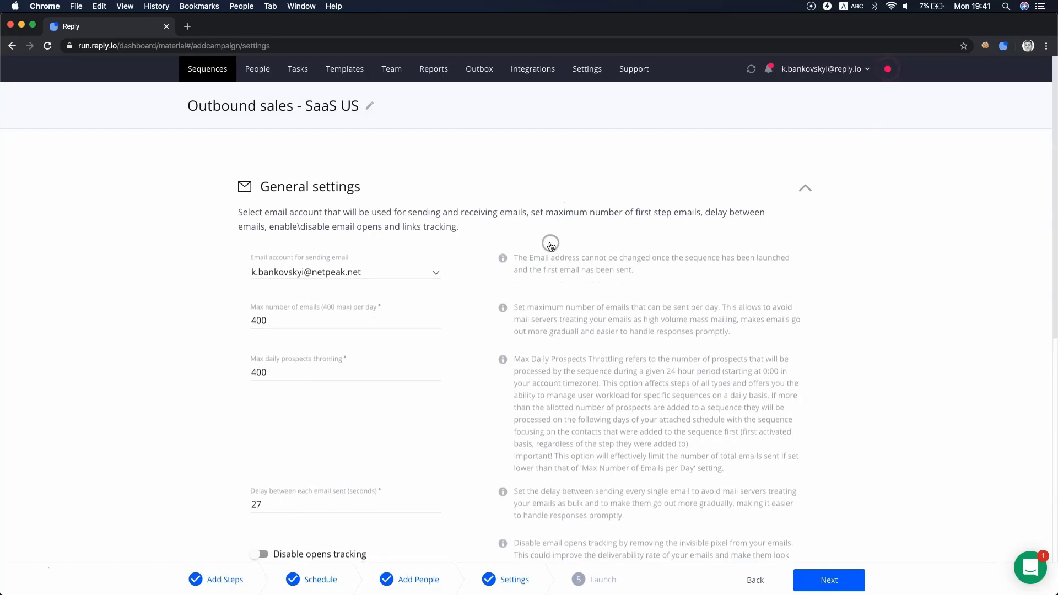
pyautogui.click(551, 245)
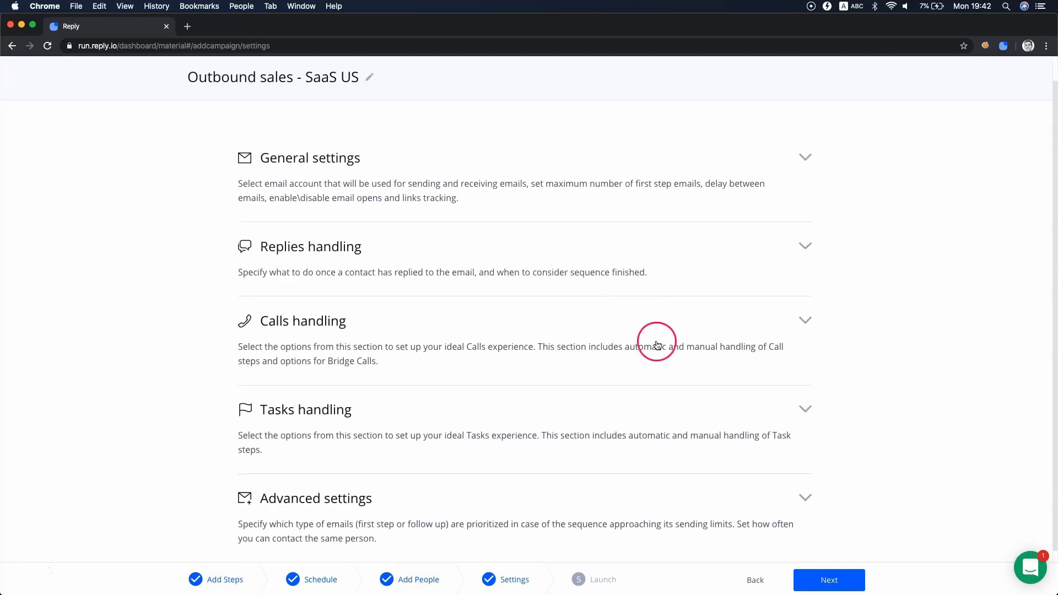
pyautogui.click(832, 569)
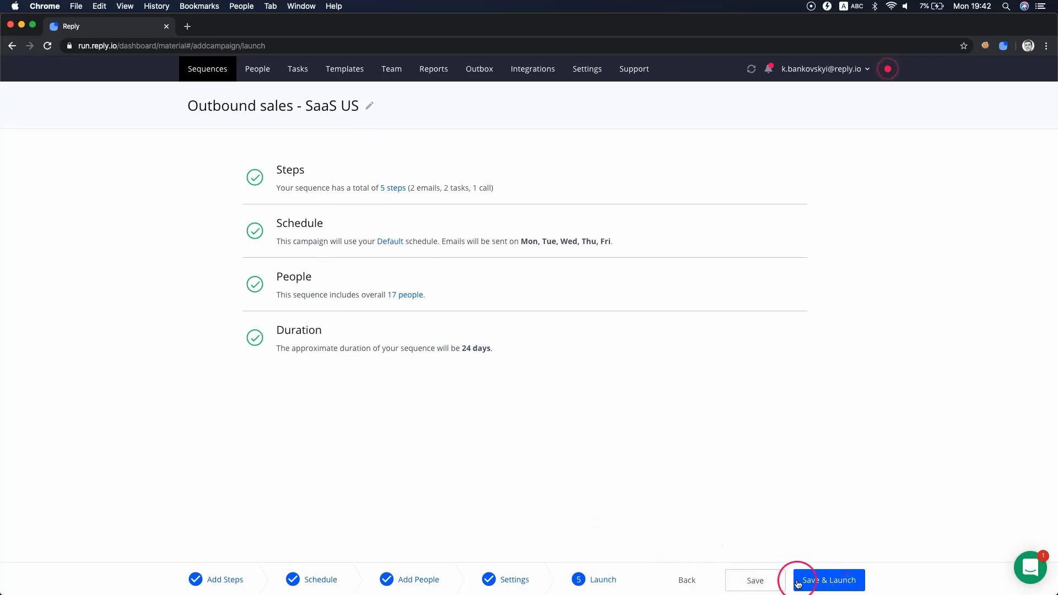
pyautogui.click(696, 579)
pyautogui.click(799, 580)
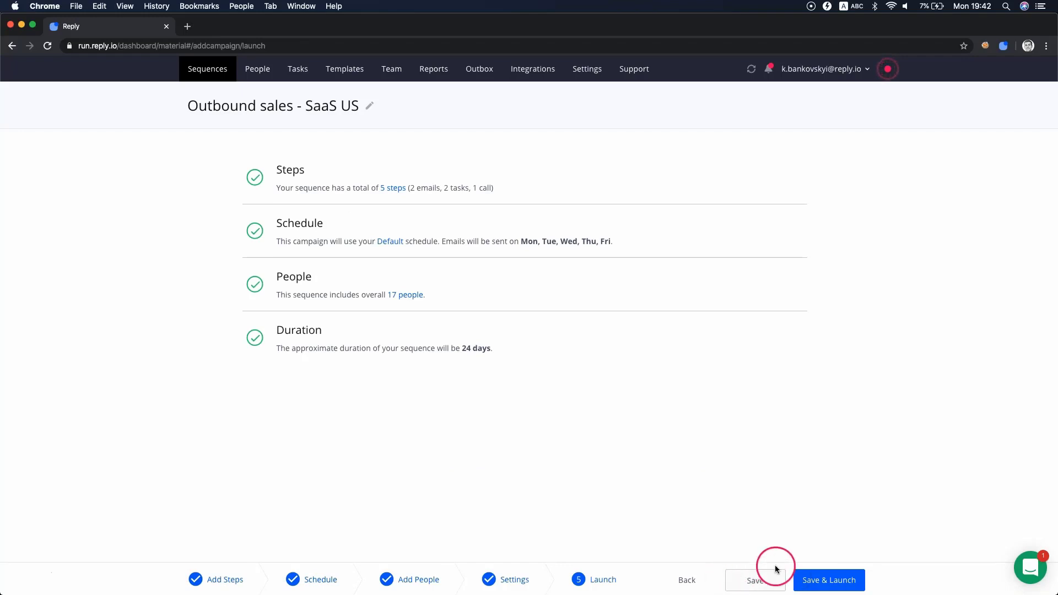